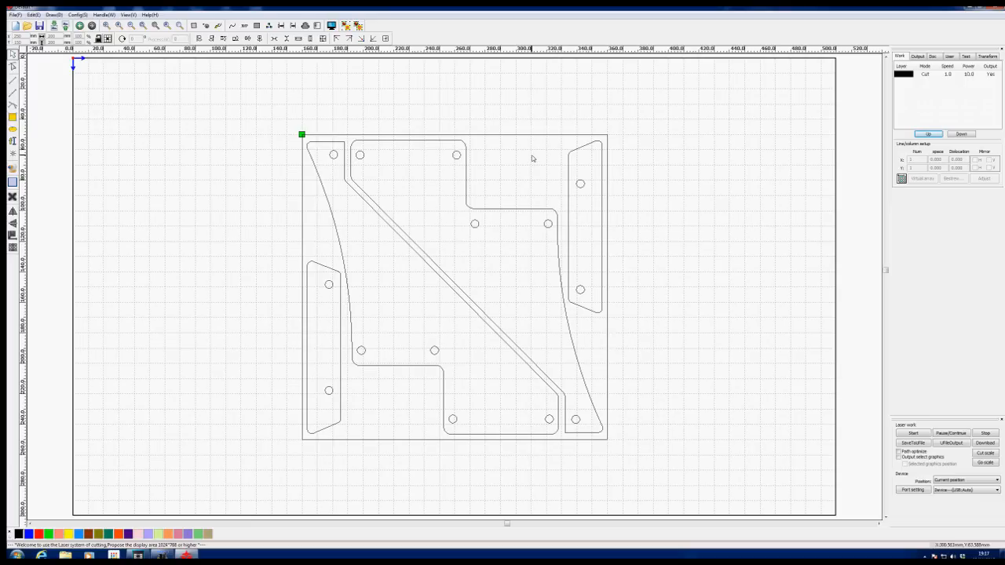
- Delete the square border surrounding the nested parts, leaving only the part outlines and holes
click(559, 136)
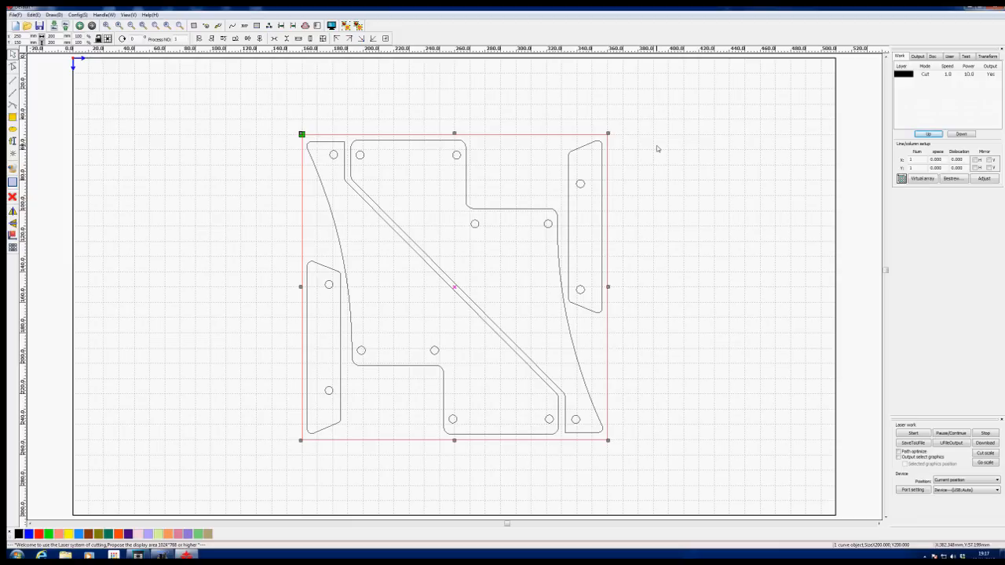
key(Delete)
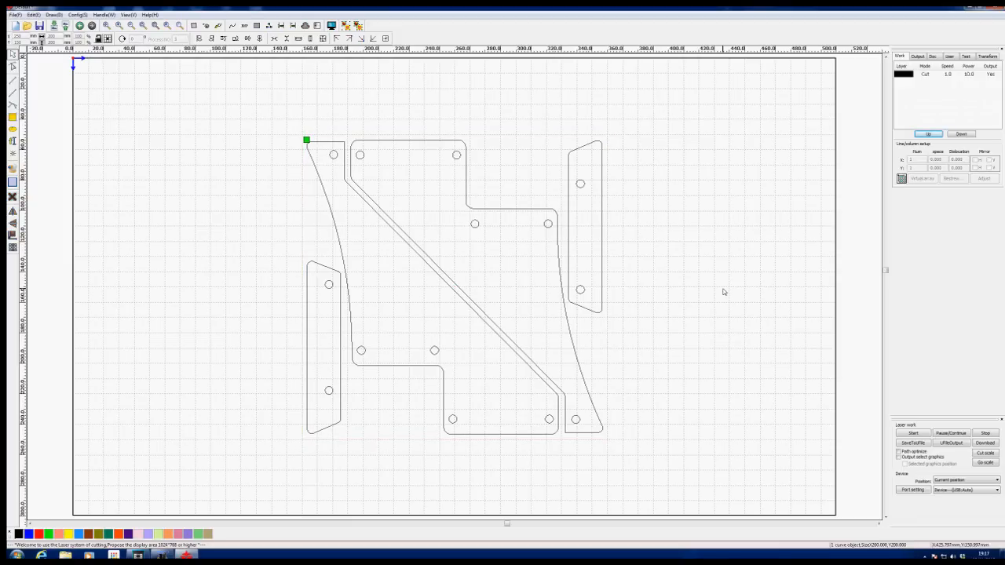
- Run Cut optimize on all the parts with only automatic start point and direction enabled
drag(265, 123, 689, 469)
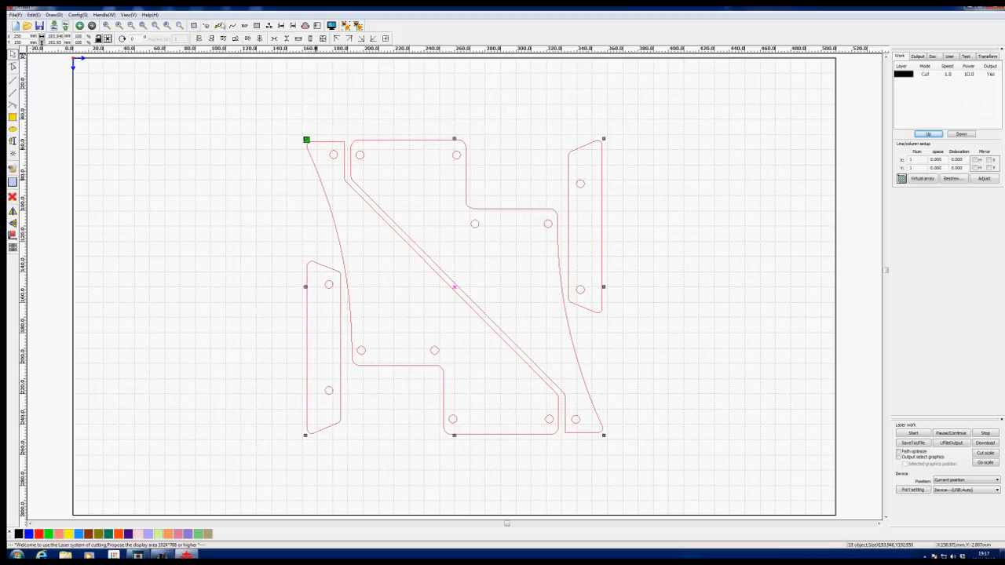
click(104, 15)
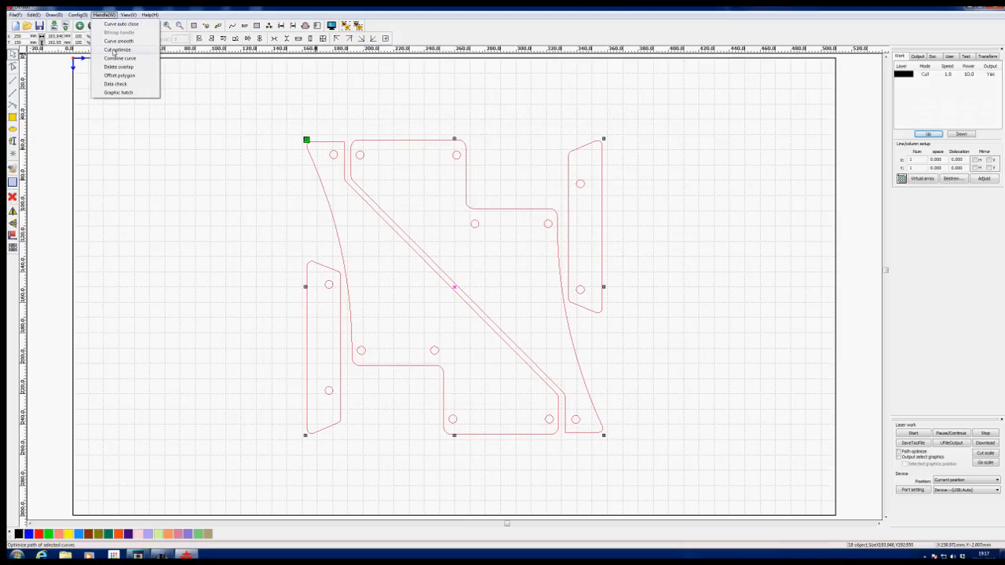
click(115, 50)
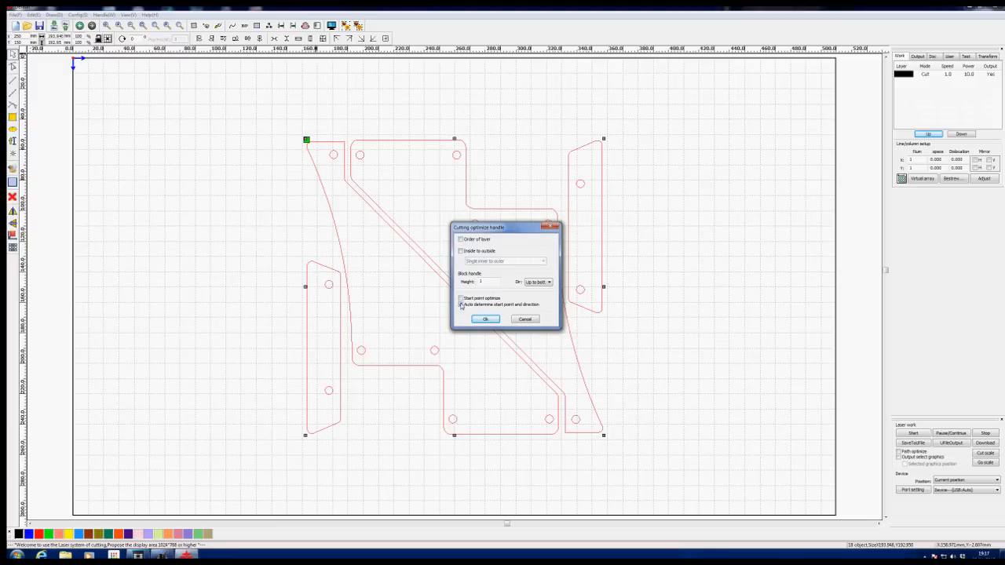
click(485, 318)
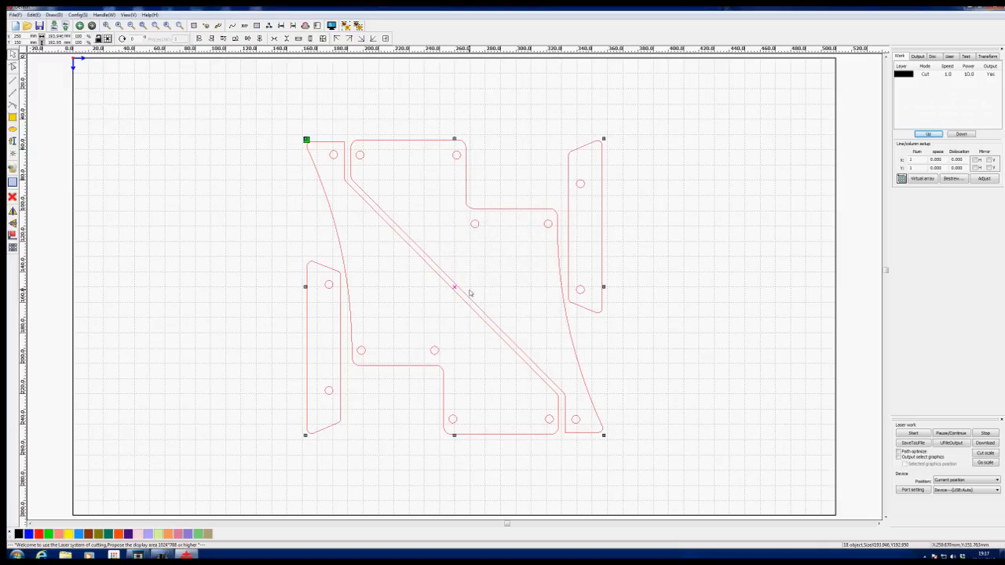
- In the cutting property settings, add the outlines of the right and left narrow side pieces to the cutting sequence first
click(218, 25)
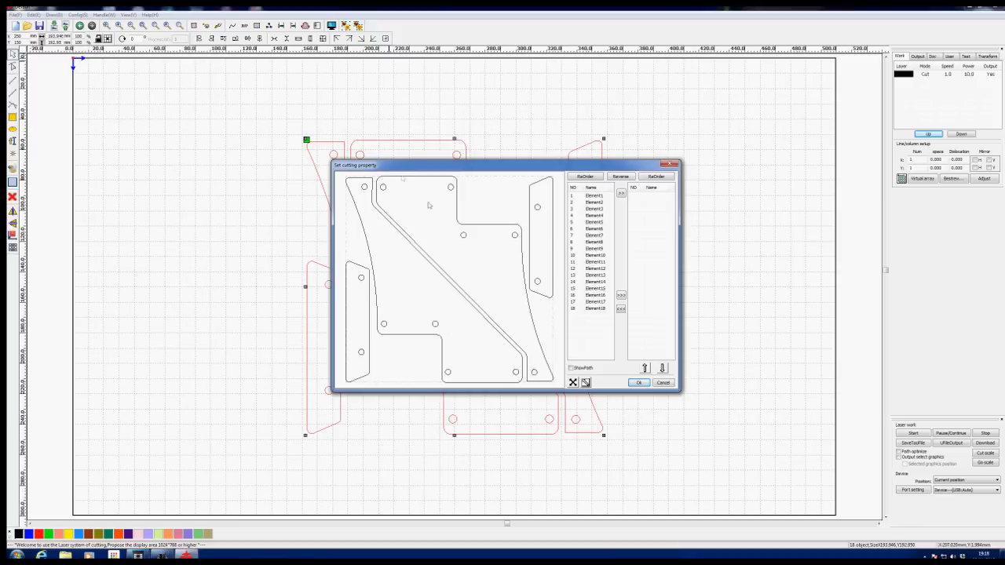
click(531, 225)
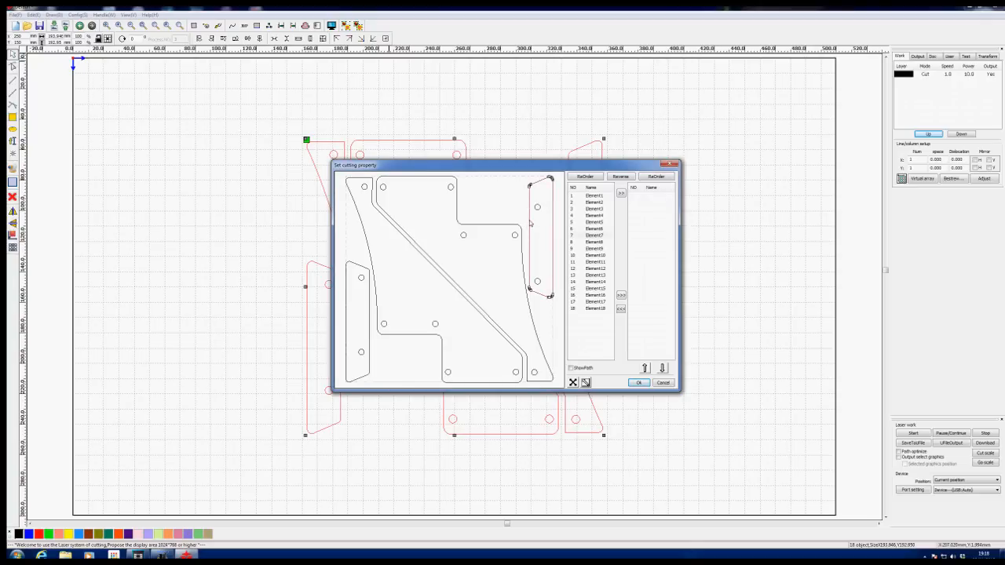
click(600, 236)
click(620, 194)
click(372, 312)
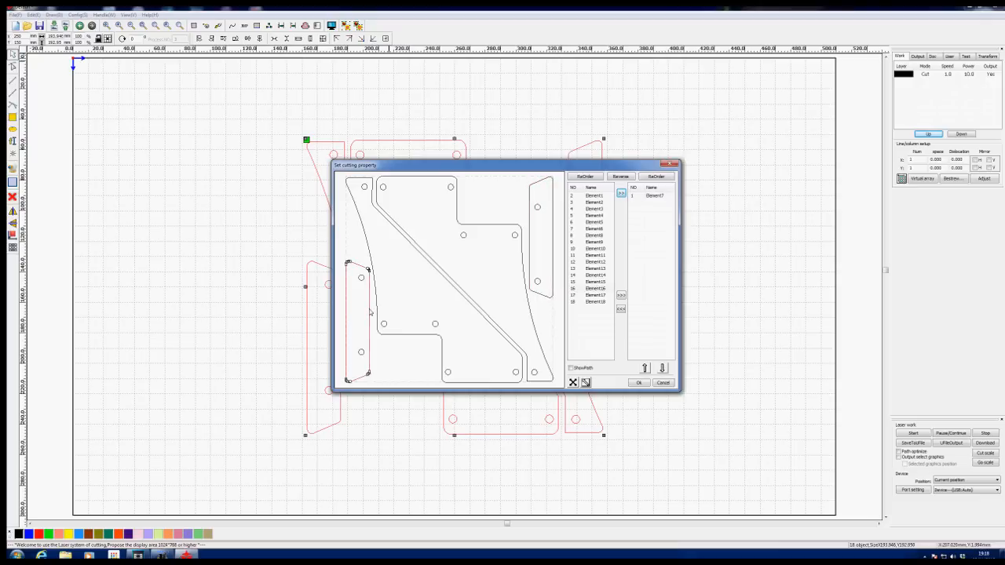
click(595, 289)
click(621, 194)
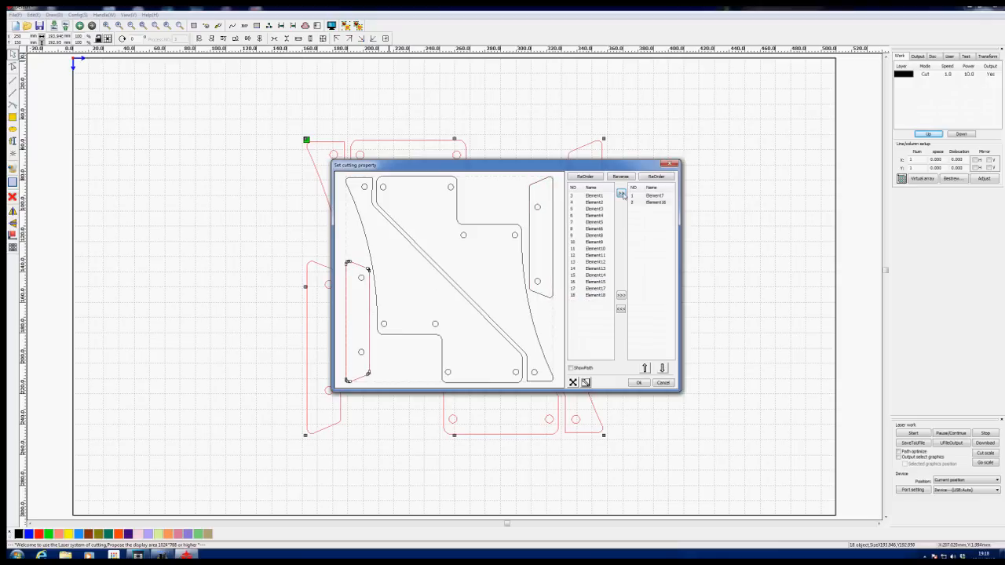
- Add the outlines of the two large stepped panels to the cutting sequence after the side pieces
click(457, 214)
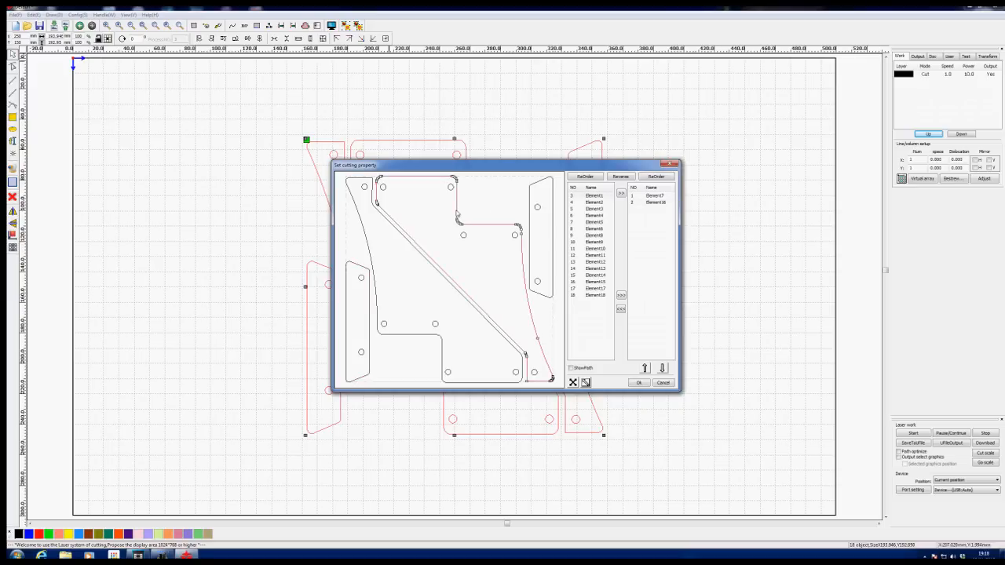
click(595, 196)
click(619, 195)
click(402, 237)
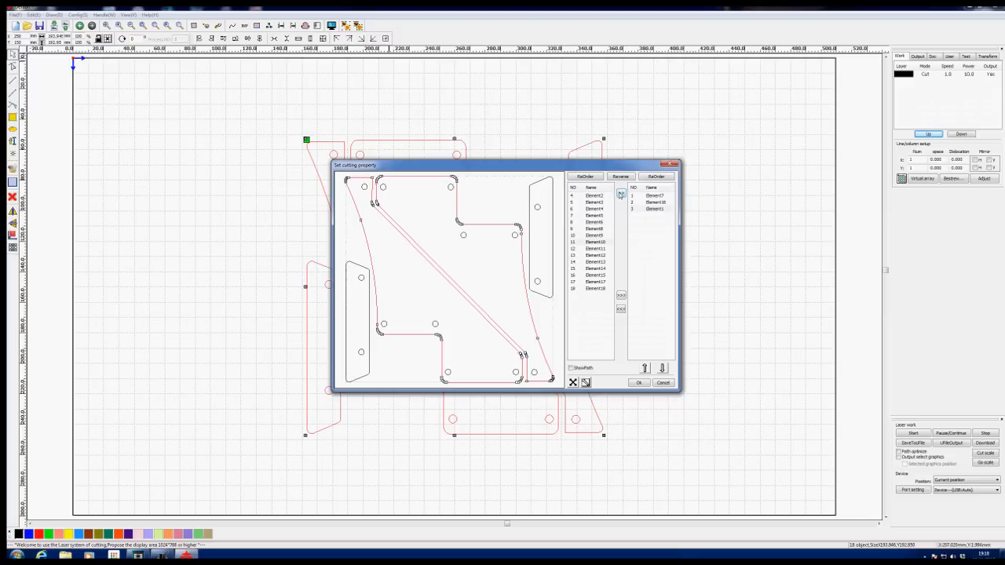
click(593, 243)
click(621, 194)
- Add all remaining elements to the cutting sequence, apply Reverse, and accept the cutting properties
click(621, 296)
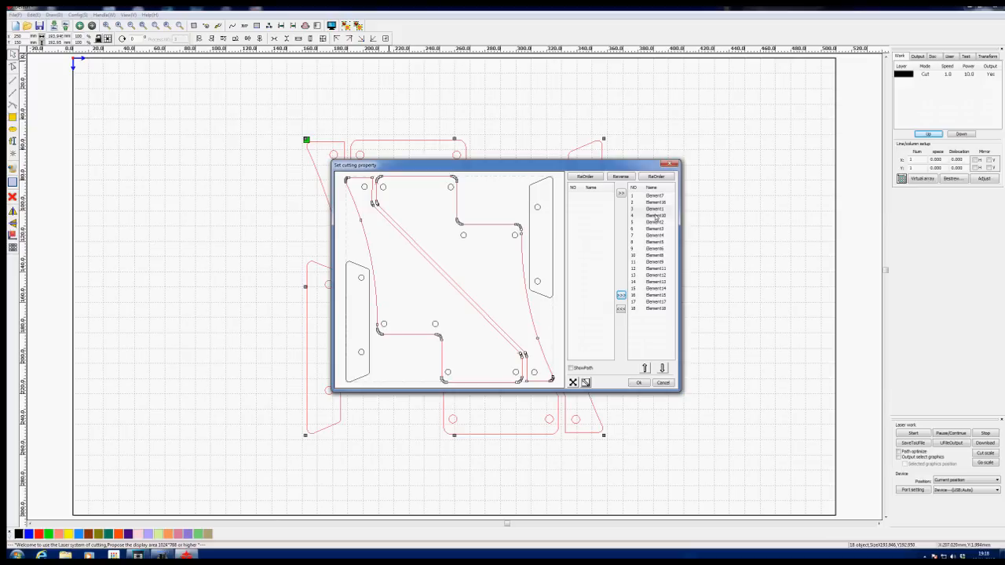
click(618, 178)
click(638, 383)
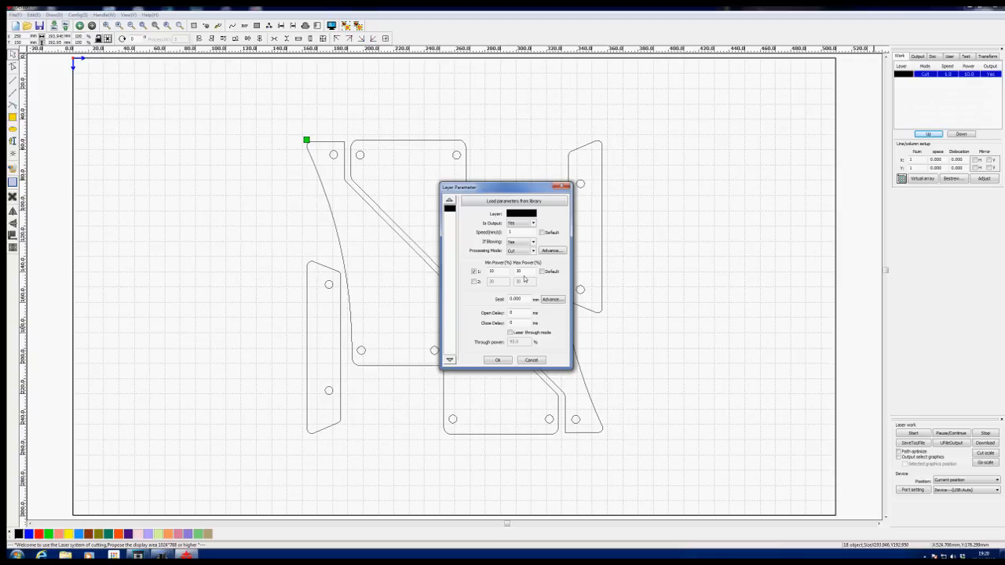
- Set the black cut layer's speed to 2 mm/s and its minimum and maximum power to 65%
click(513, 231)
click(494, 271)
key(BackSpace)
text(65)
click(524, 273)
key(BackSpace)
key(BackSpace)
click(498, 361)
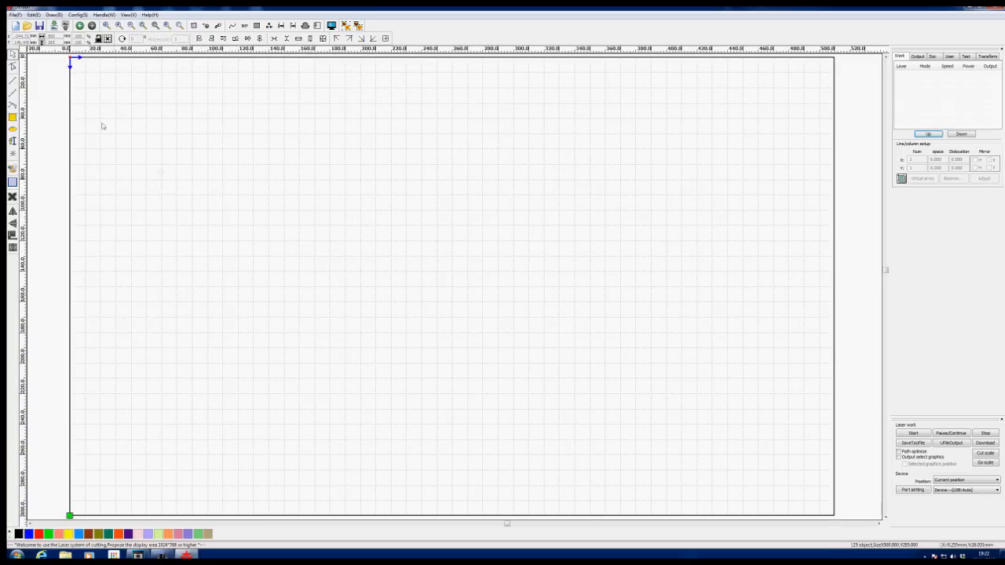
- Delete the middle and right sheets of parts, keeping only the left sheet
scroll(530, 248, down, 7)
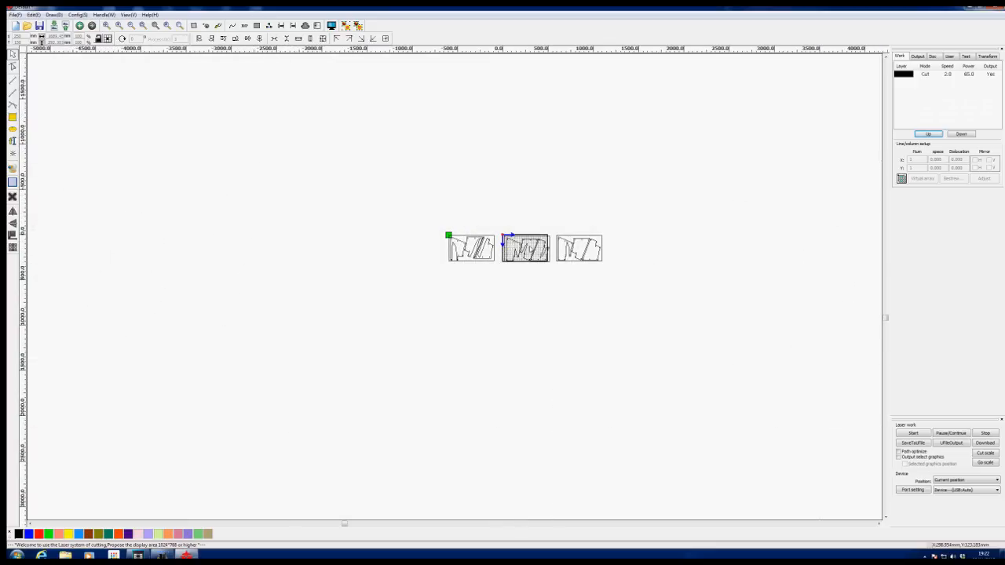
scroll(530, 249, up, 2)
scroll(530, 248, up, 1)
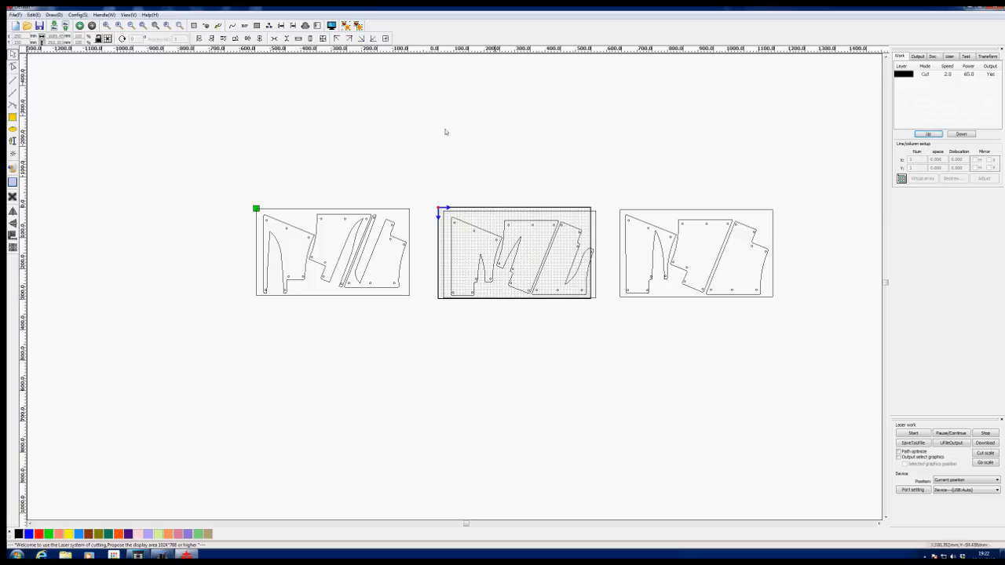
drag(434, 195, 796, 316)
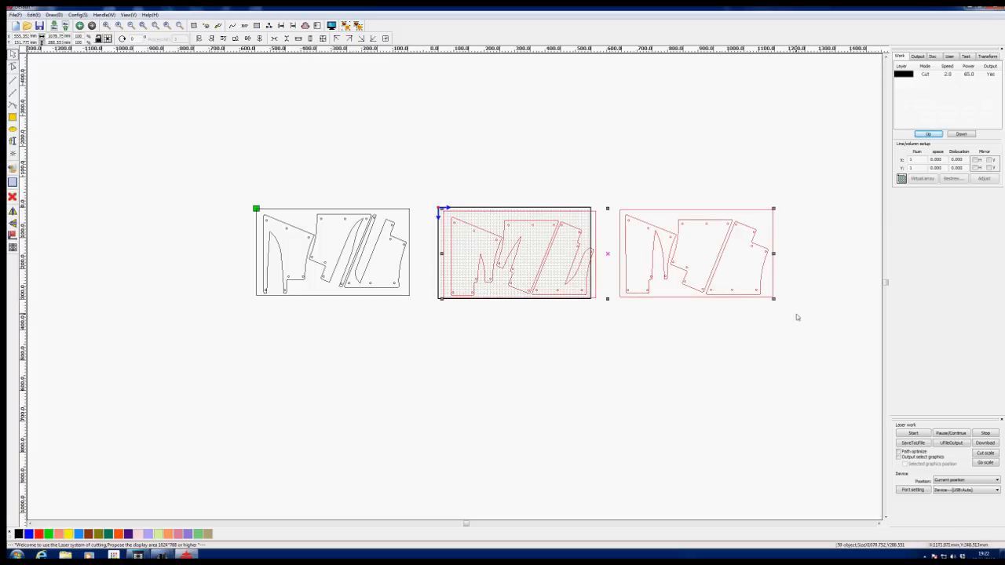
key(Delete)
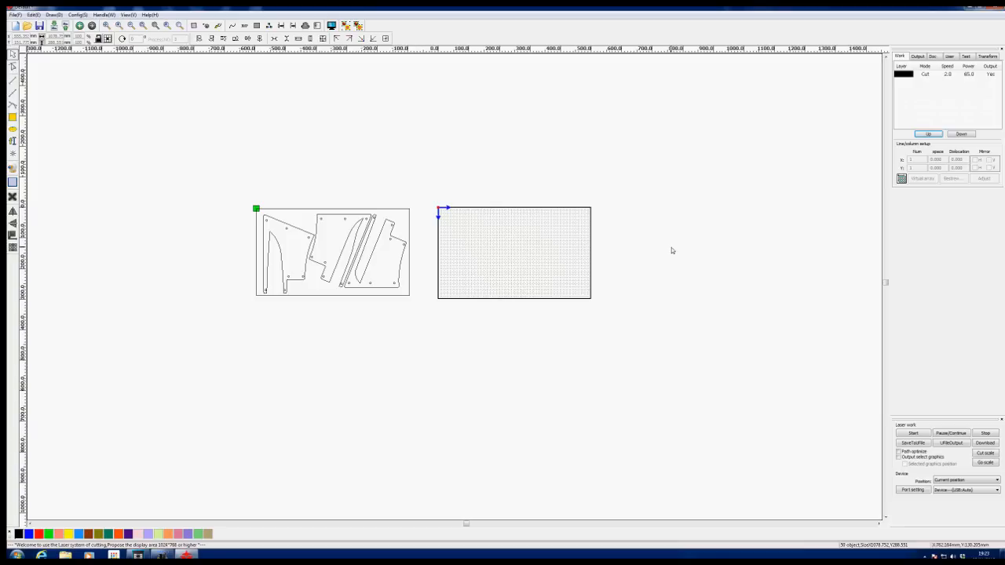
- Move the remaining sheet of parts from beside the machine bed onto the work area
drag(230, 202, 426, 328)
drag(333, 254, 516, 252)
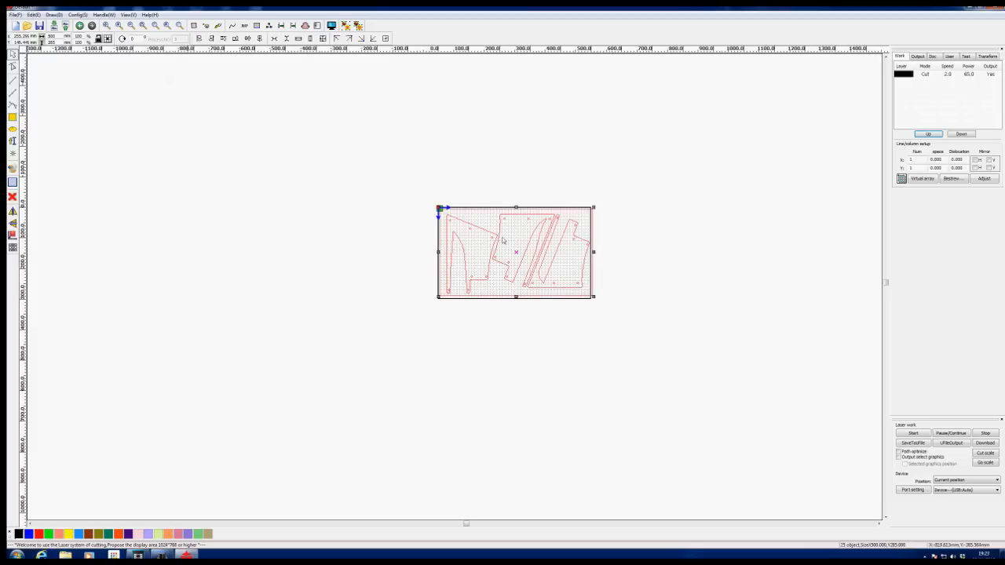
click(143, 26)
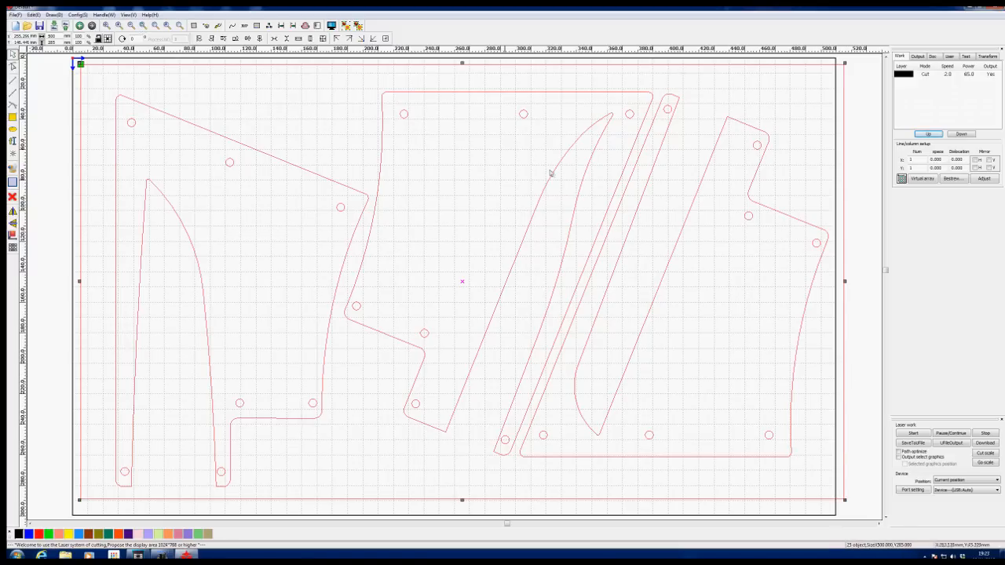
- Delete the rectangular sheet border around the three large parts
click(46, 96)
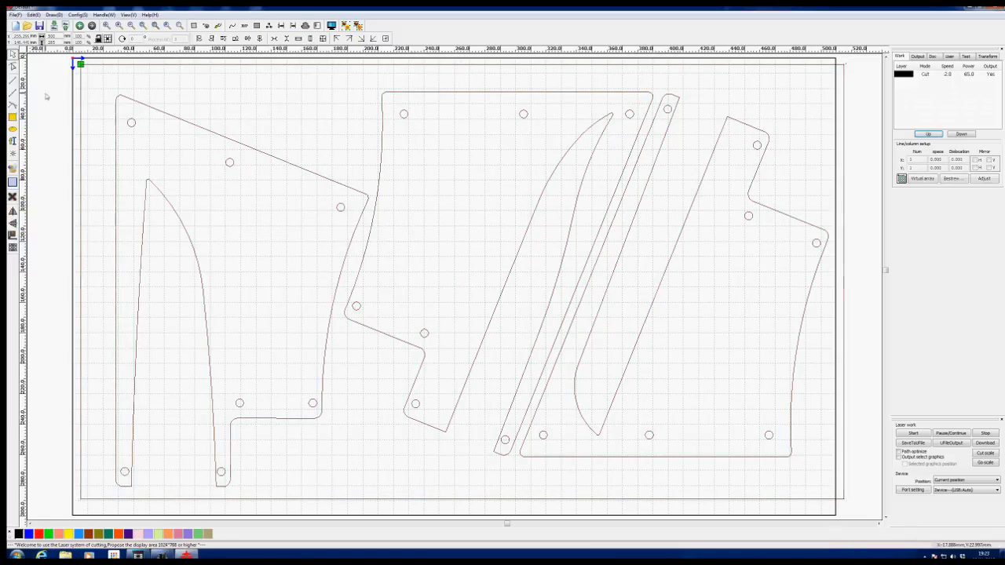
click(104, 67)
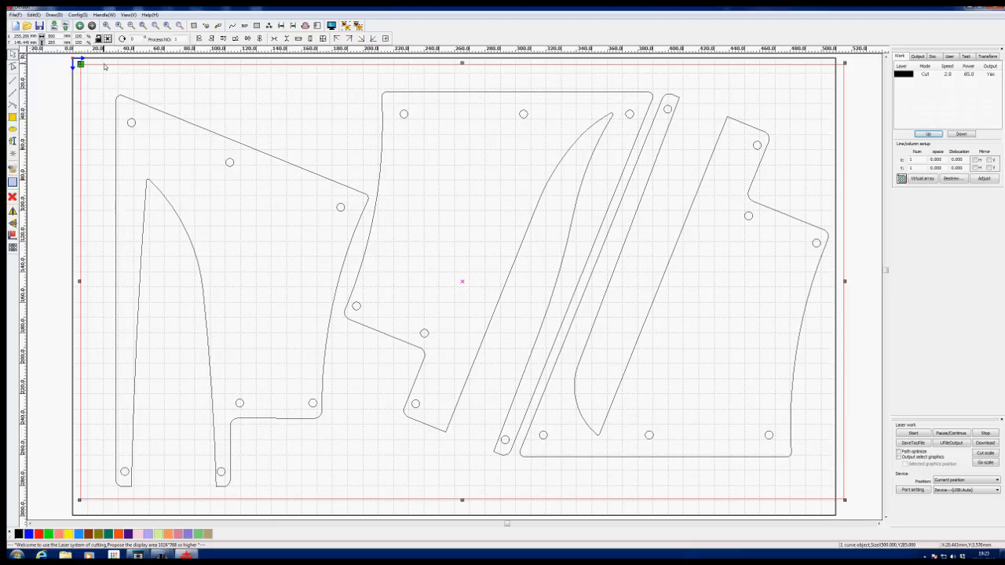
click(105, 66)
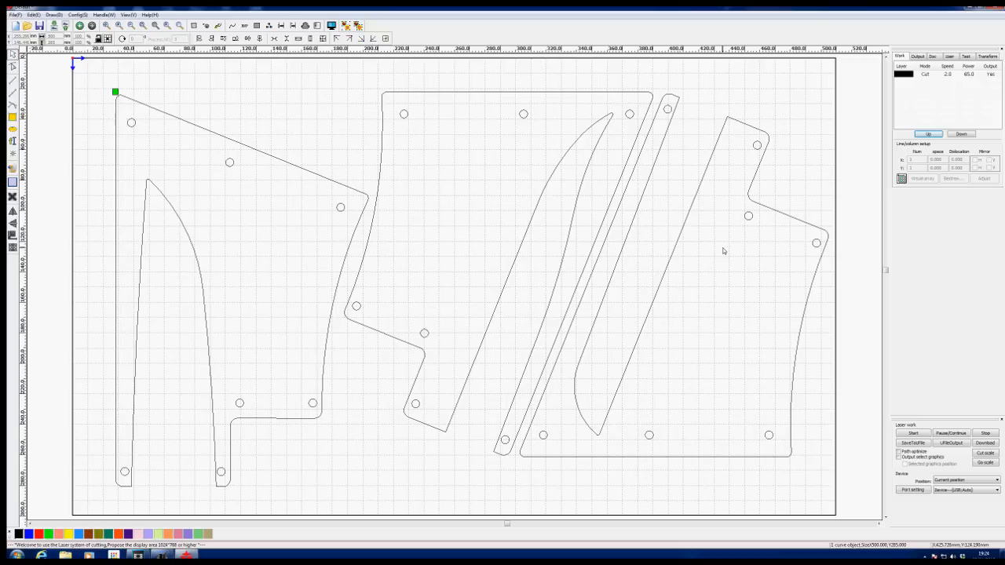
- Select every remaining part and run Cut optimize with automatic start point and direction
key(ctrl+a)
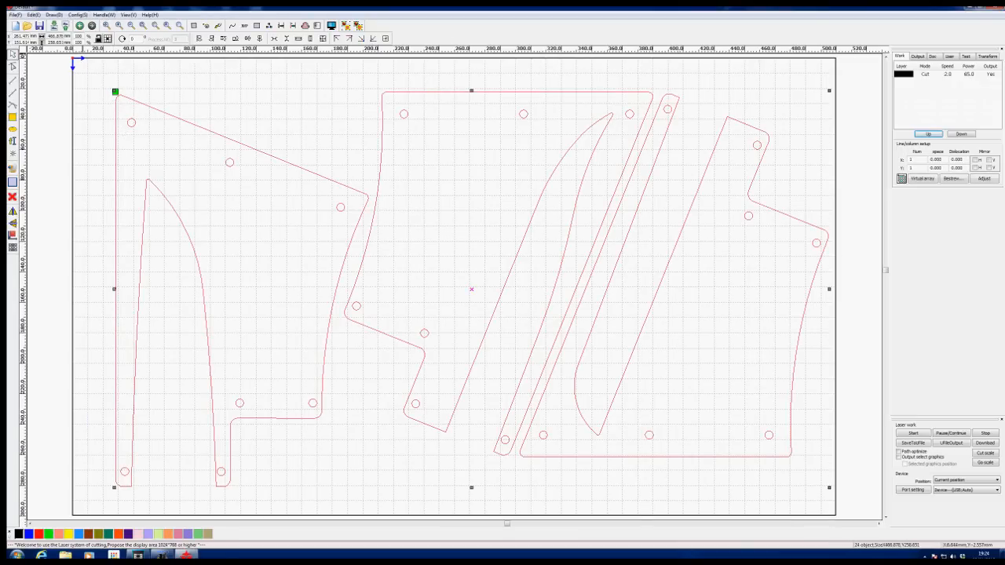
click(102, 16)
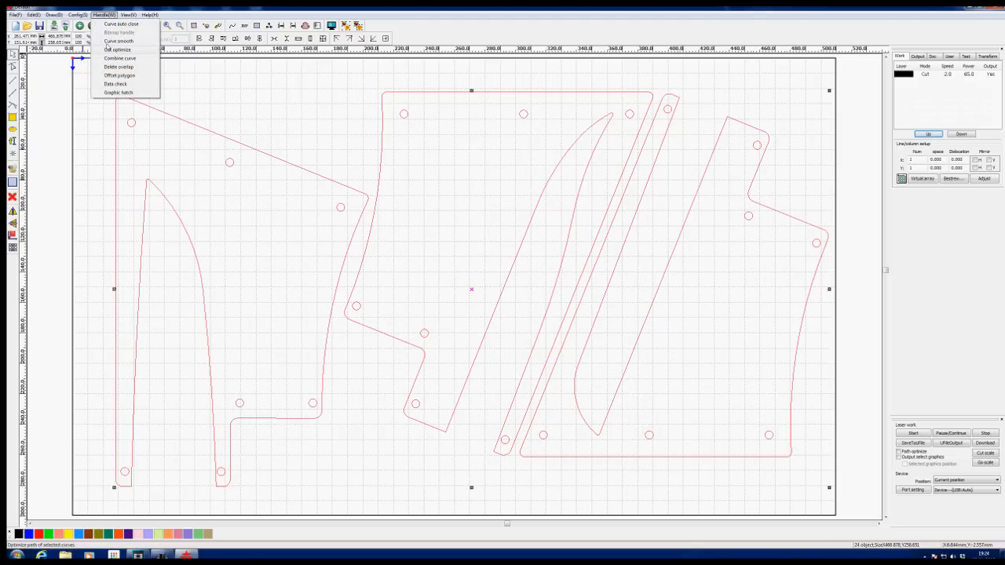
click(110, 49)
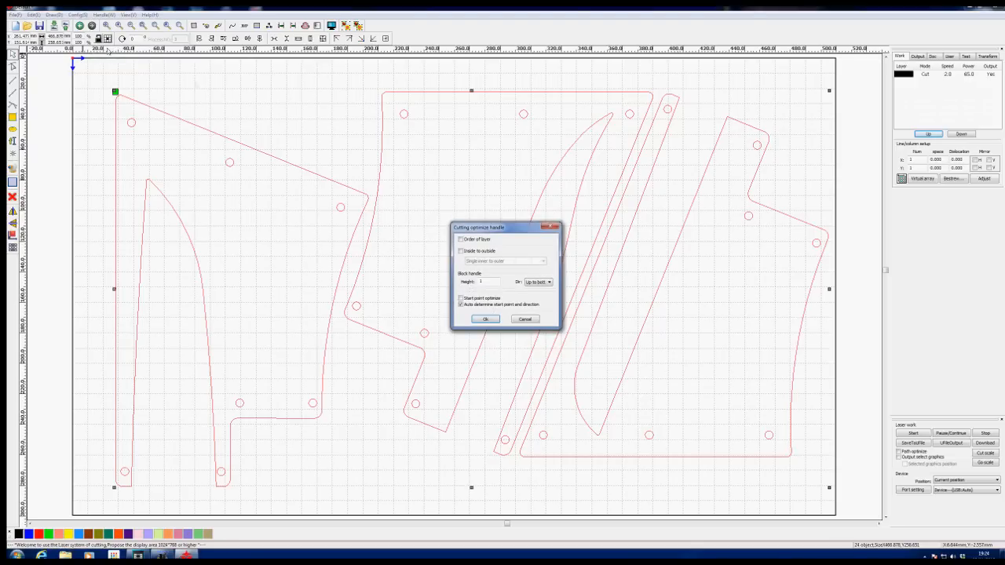
click(484, 319)
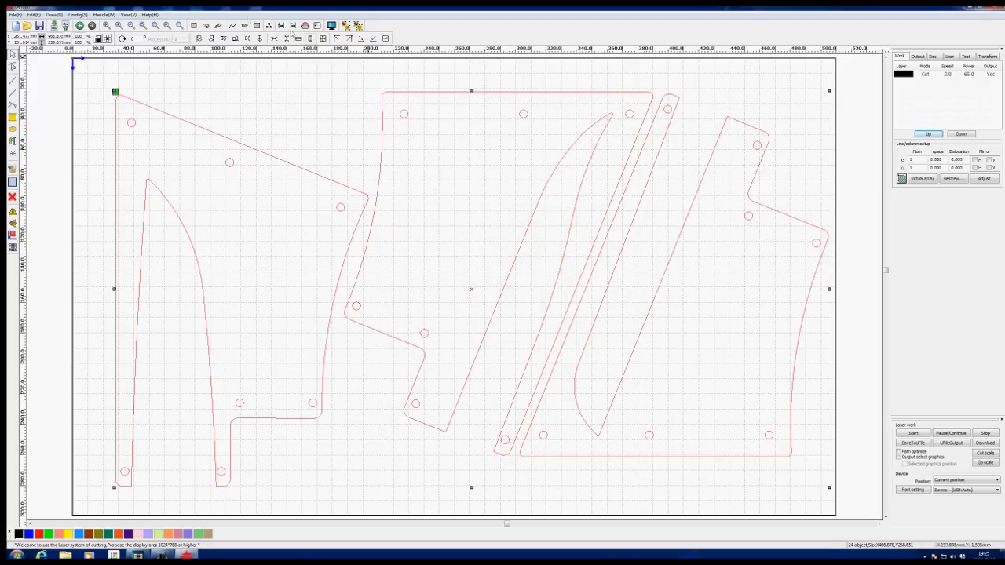
- In the cutting property settings, add the left, middle and right part outlines to the cutting sequence in that order
click(219, 25)
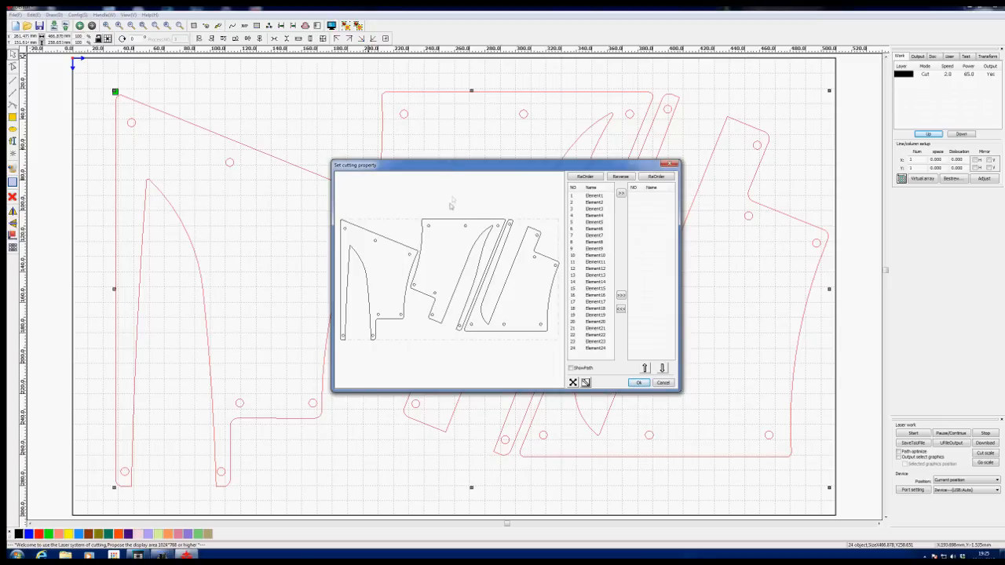
click(390, 243)
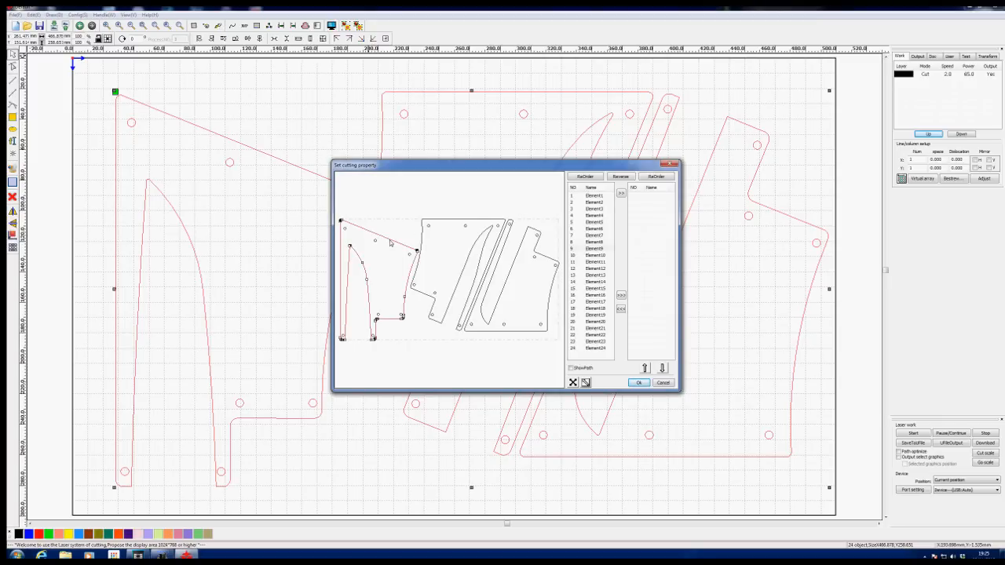
click(583, 249)
click(622, 194)
click(424, 235)
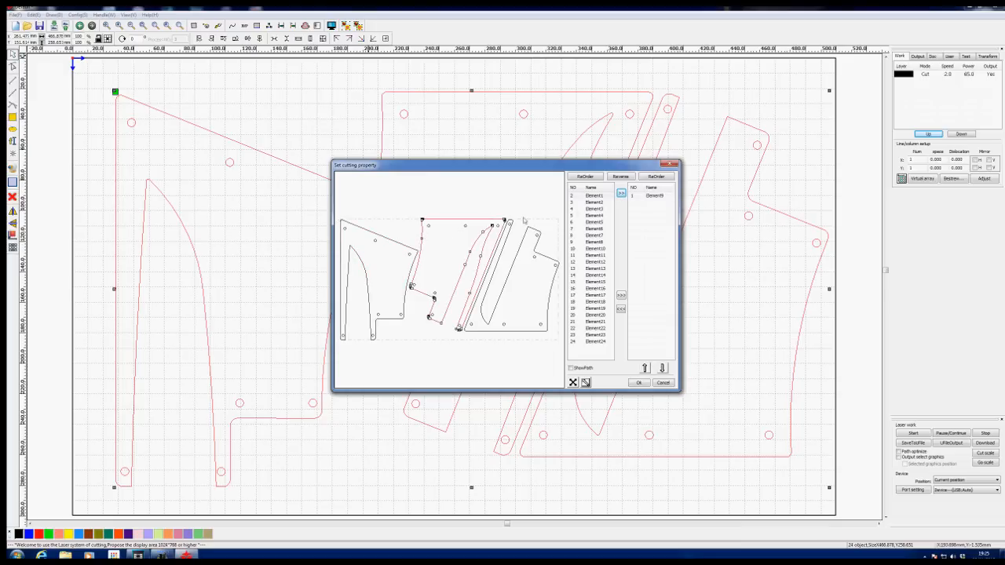
click(610, 196)
click(621, 193)
click(519, 253)
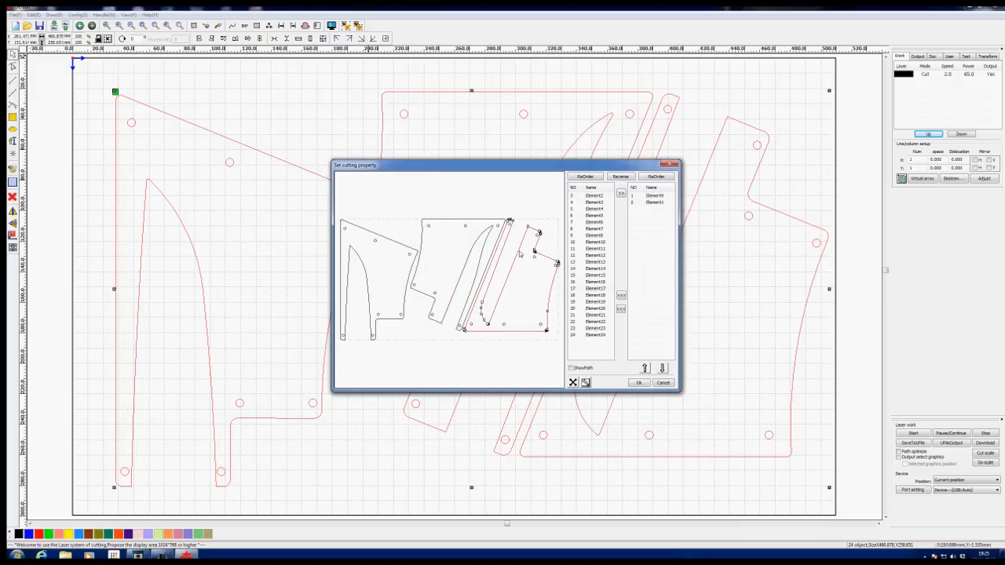
click(584, 291)
click(621, 193)
- Add all the remaining elements after the three outlines and apply ReOrder to the cutting sequence
click(622, 295)
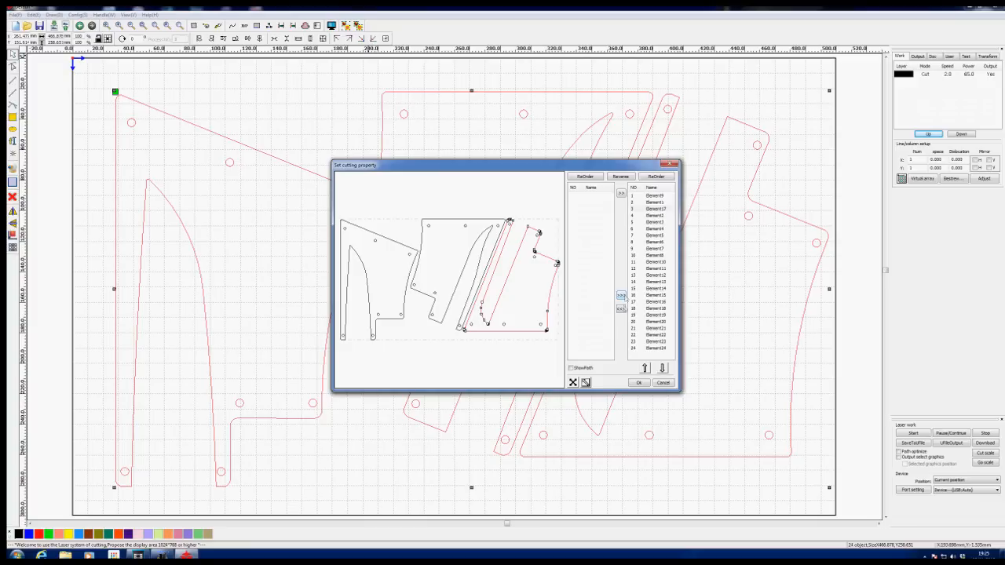
click(657, 178)
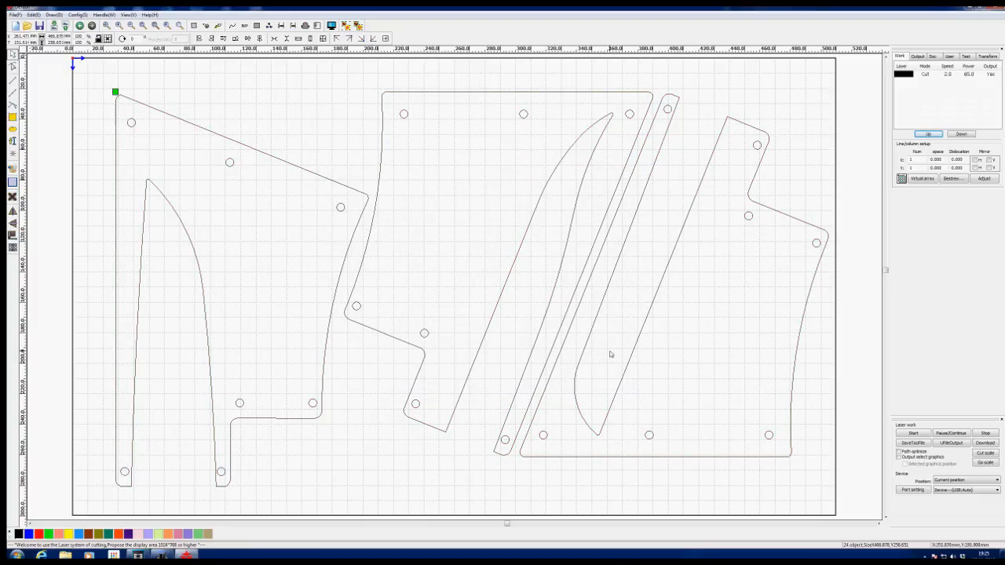
- Set the black cut layer's speed to 10 mm/s and accept the layer parameters
double_click(904, 75)
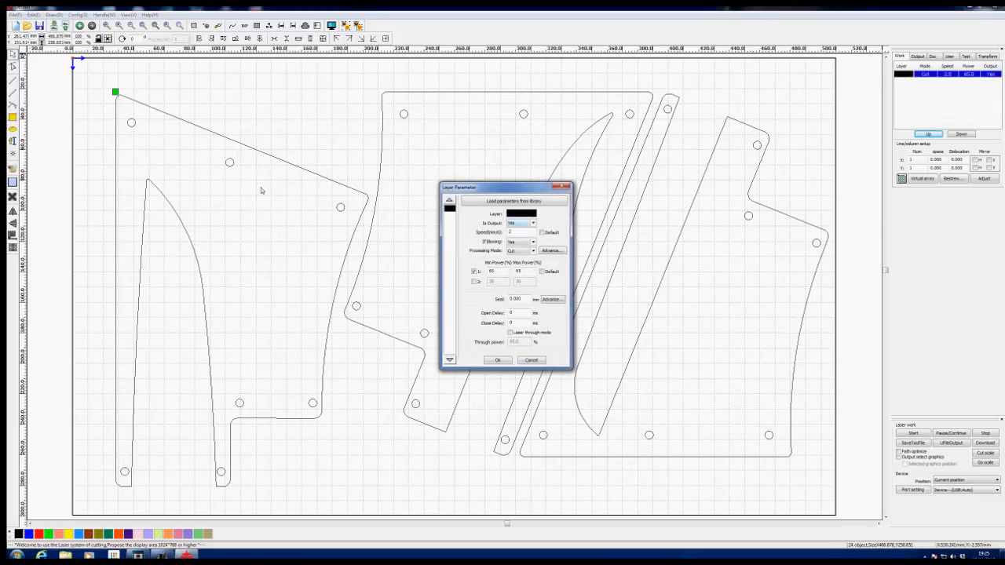
drag(514, 231, 499, 234)
key(Return)
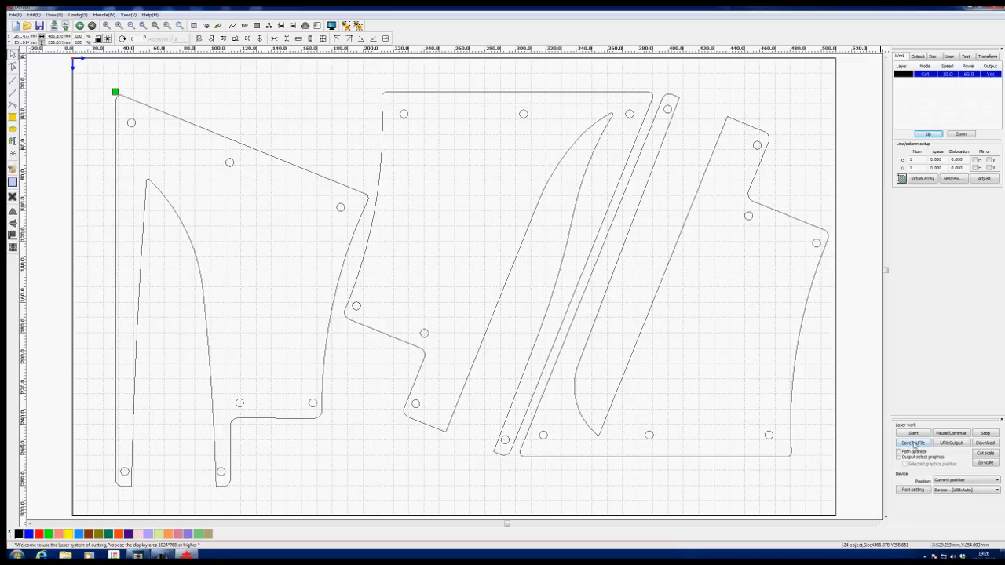